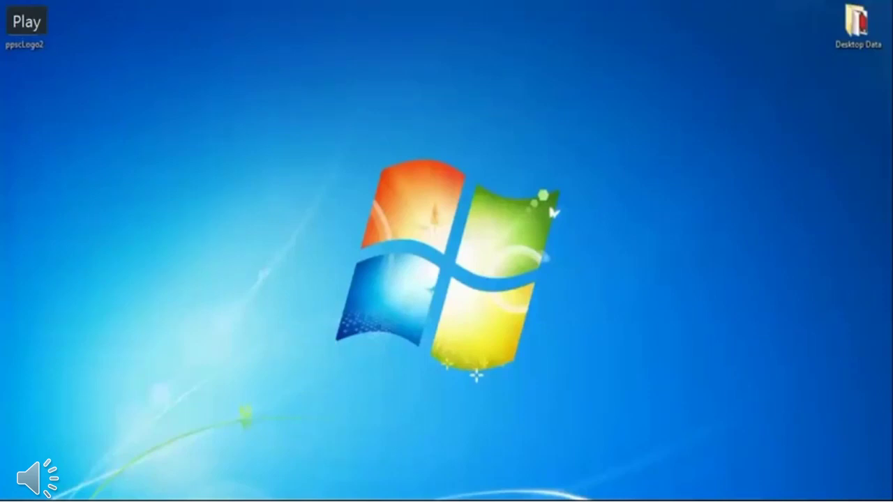
- Open Google Chrome, search the web for "ppsc" and open the Punjab Public Service Commission website
left_click(14, 496)
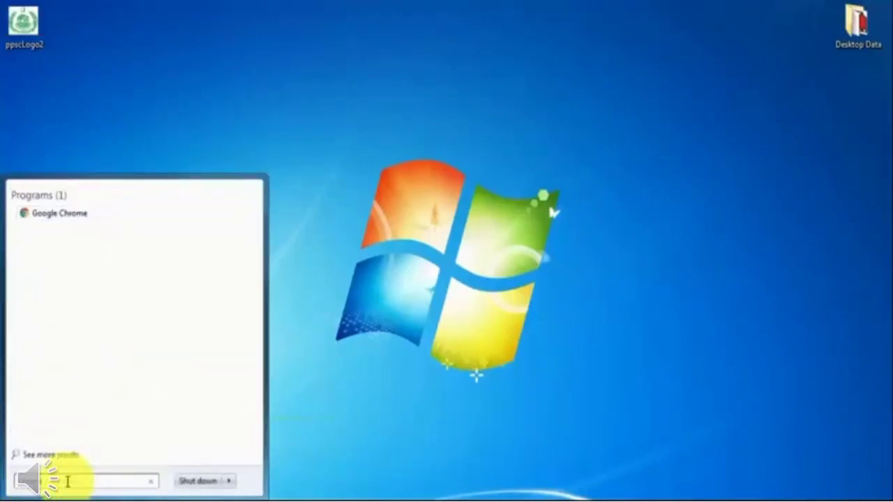
left_click(66, 216)
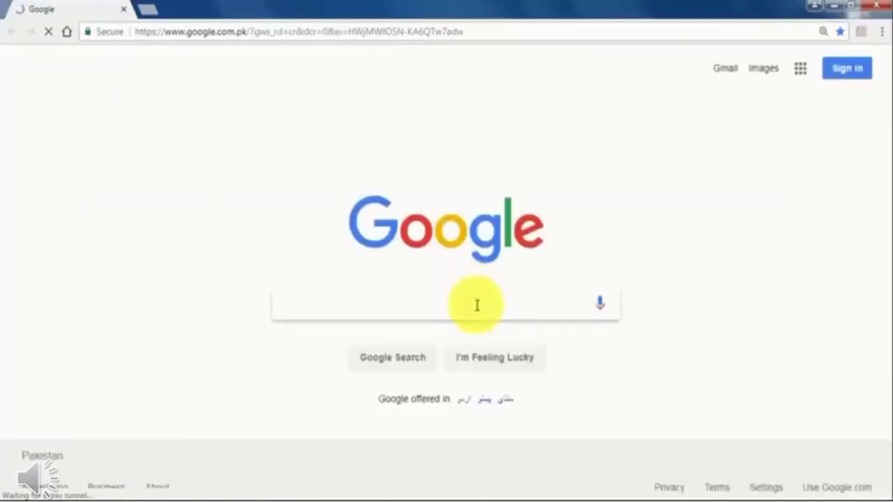
type("ppsc")
key("Return")
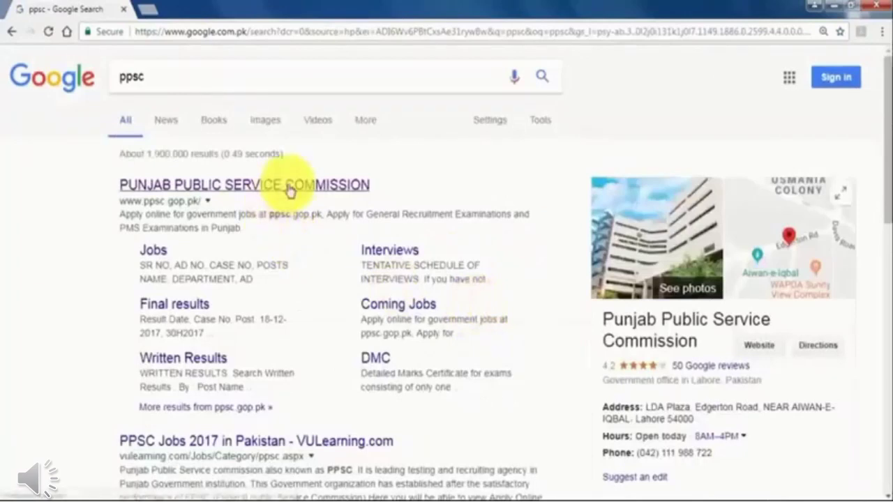
left_click(288, 185)
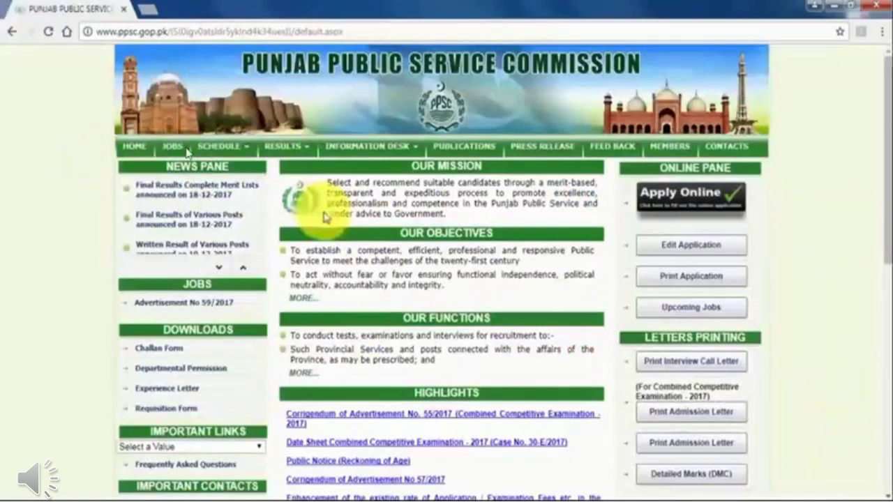
- Start an online application, review the details of the Assistant post in the Cooperatives Department, and proceed to fill up its form
left_click(664, 199)
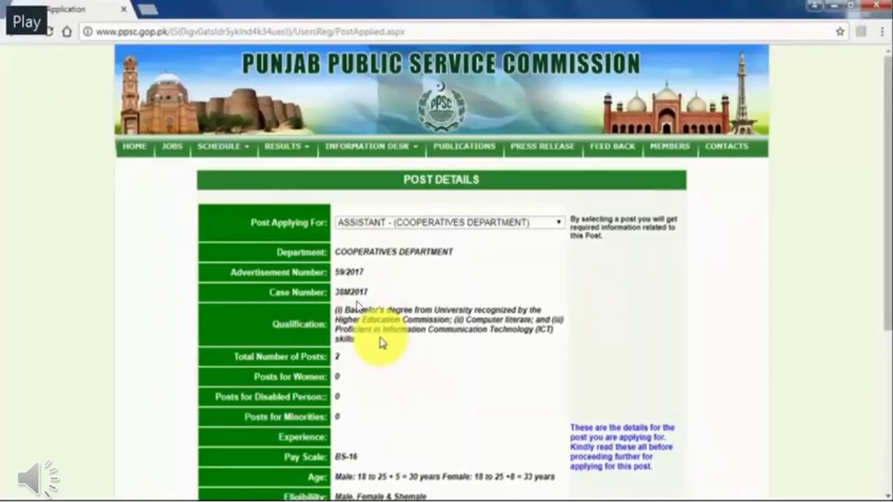
scroll(382, 342, "down", 1)
scroll(381, 342, "down", 4)
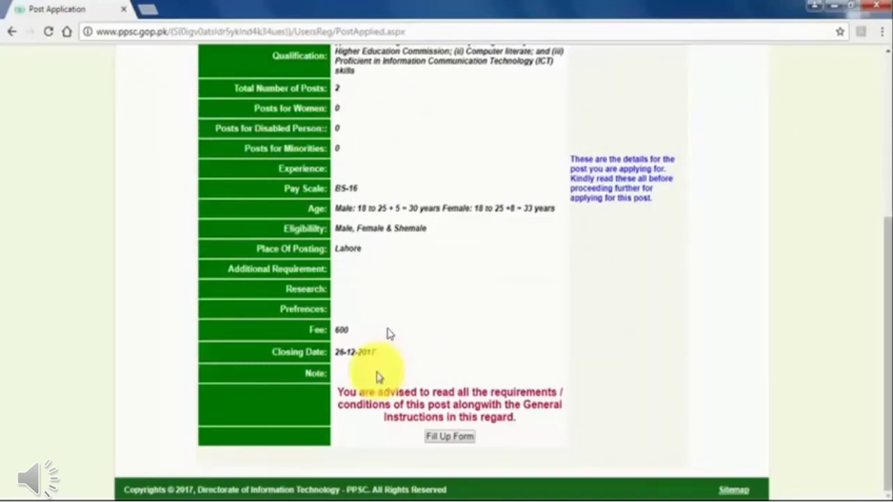
left_click_drag(329, 389, 527, 422)
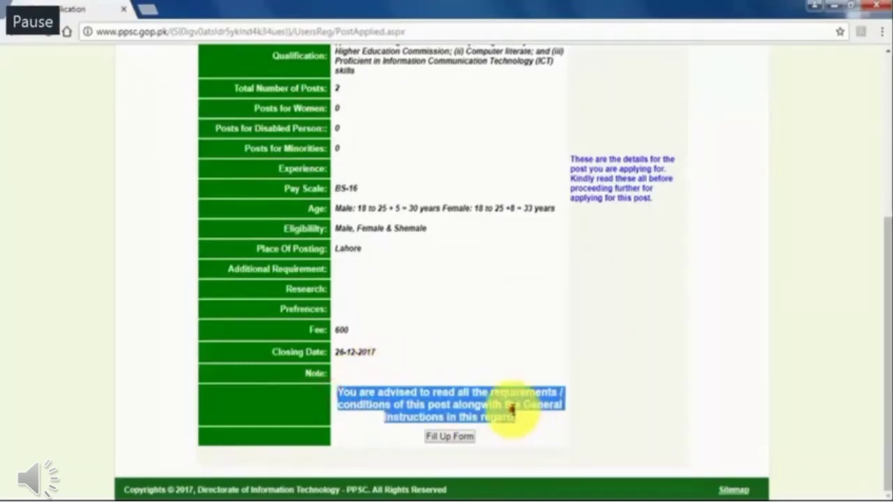
left_click(357, 362)
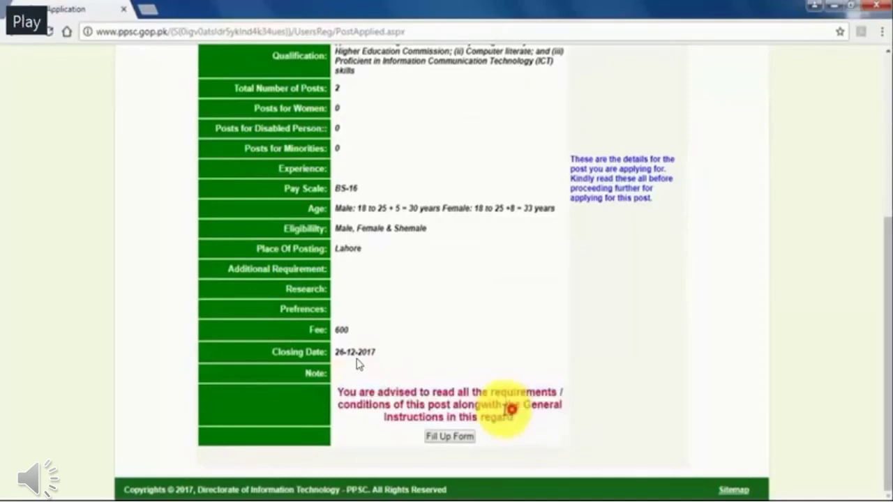
left_click(450, 439)
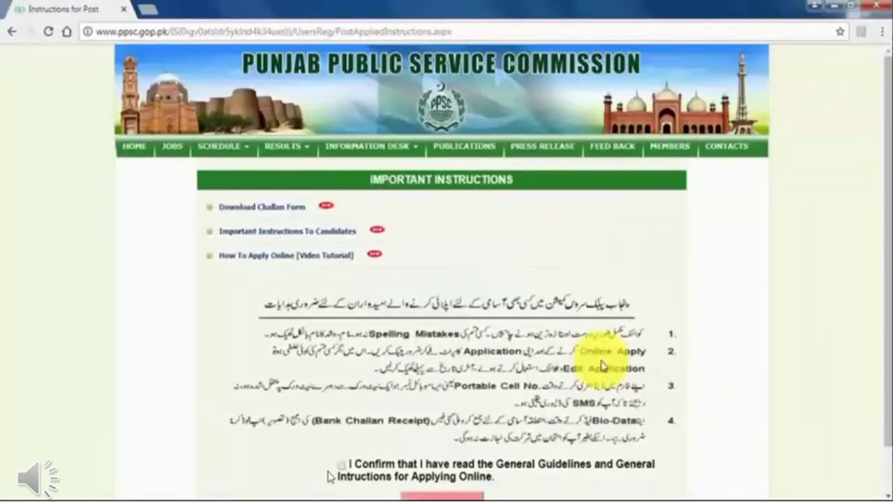
- Confirm that the general guidelines and instructions have been read, and proceed to apply online
scroll(601, 366, "down", 1)
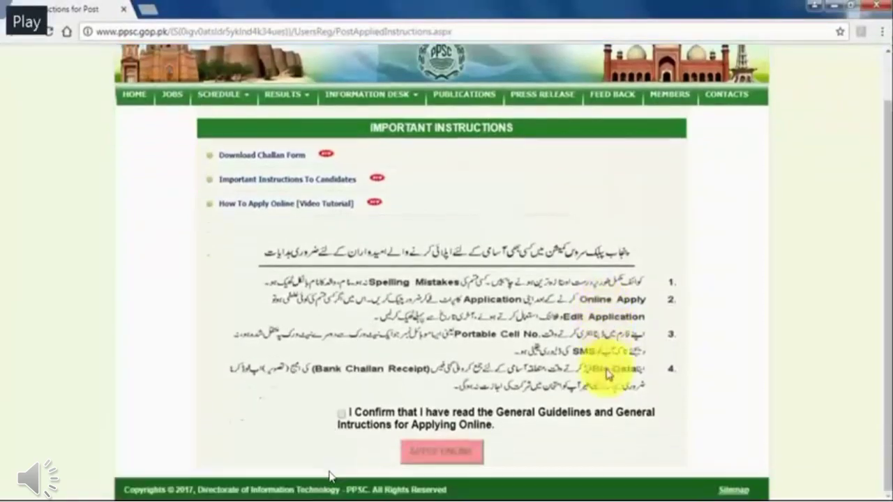
left_click(341, 413)
scroll(656, 418, "up", 1)
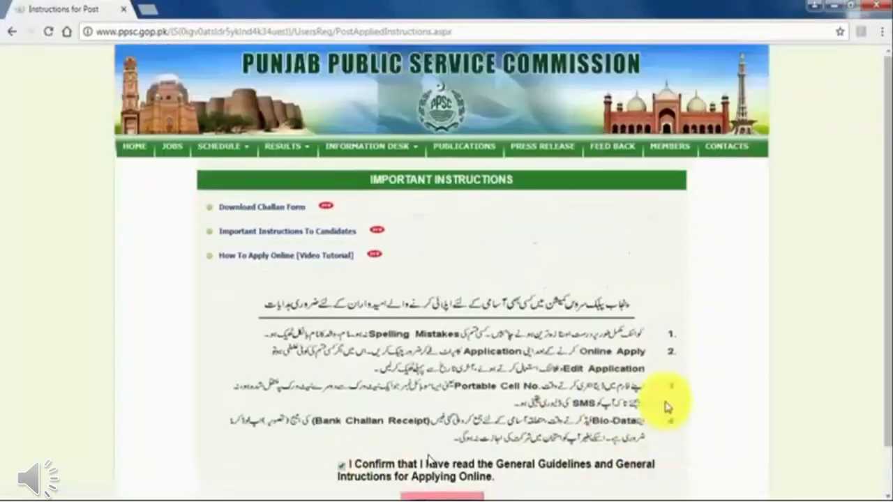
scroll(565, 363, "down", 1)
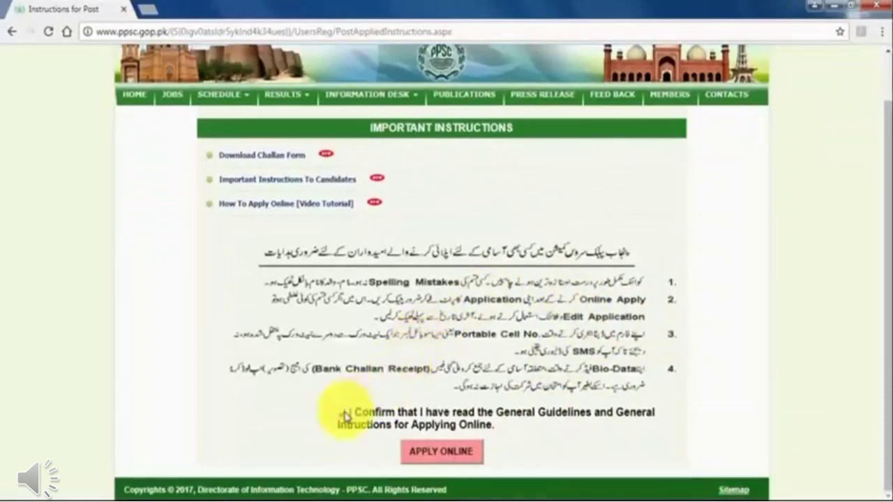
left_click(442, 461)
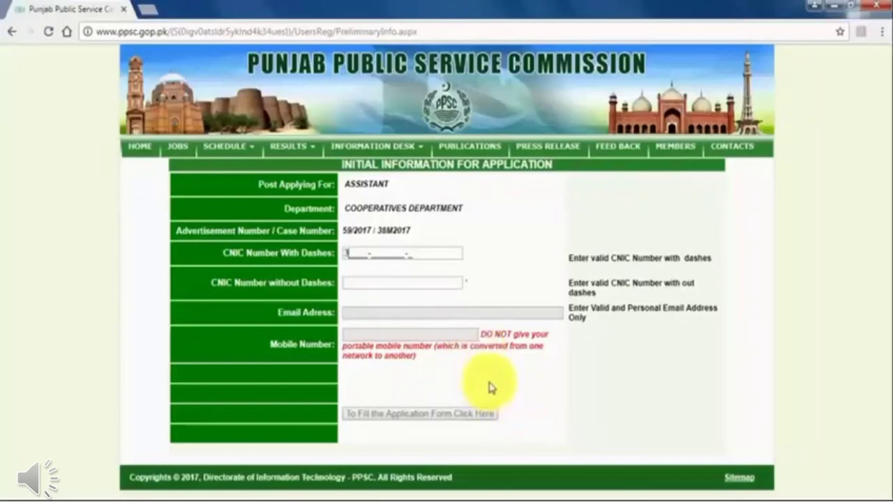
- Enter the applicant's CNIC number both with dashes and without dashes in the initial information form
type("111111111111-1")
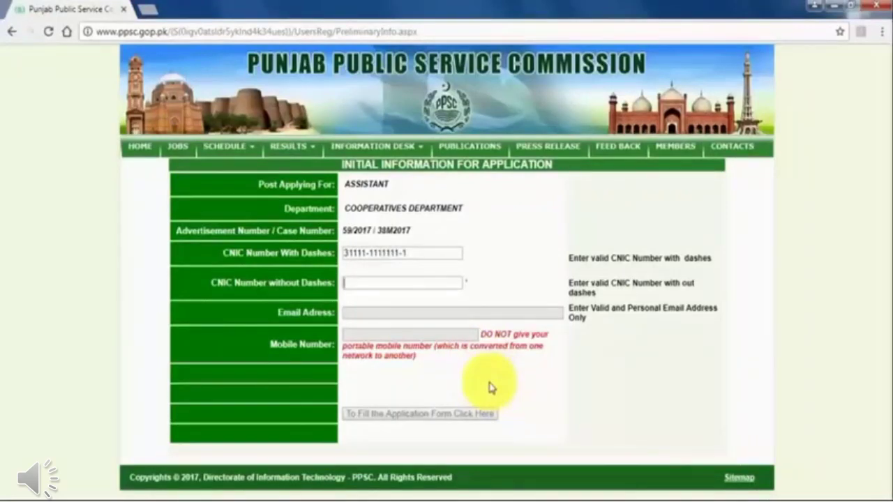
key("Tab")
type("3")
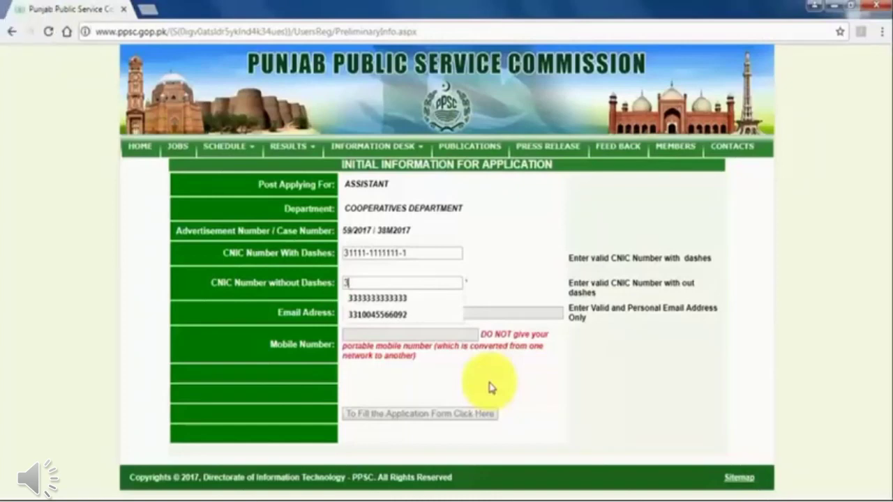
type("111111111111")
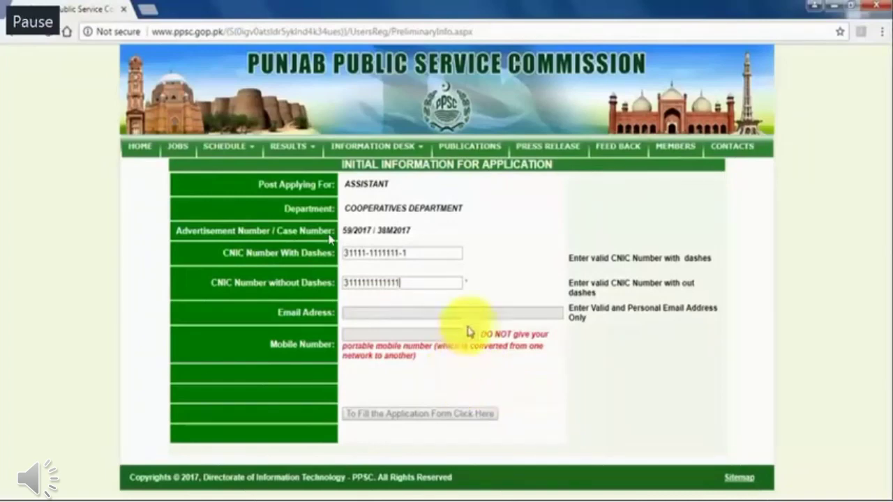
left_click(513, 296)
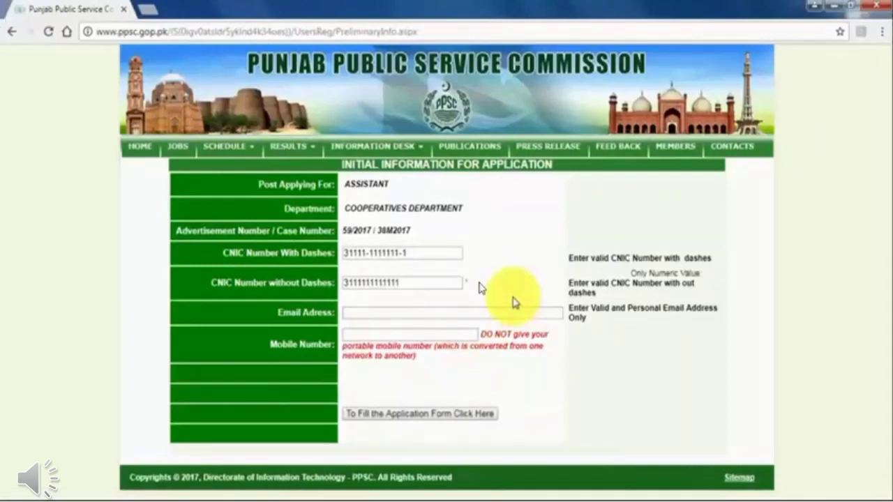
- Fill in the applicant's email address and mobile number, and continue to the next page of the application form
left_click(424, 313)
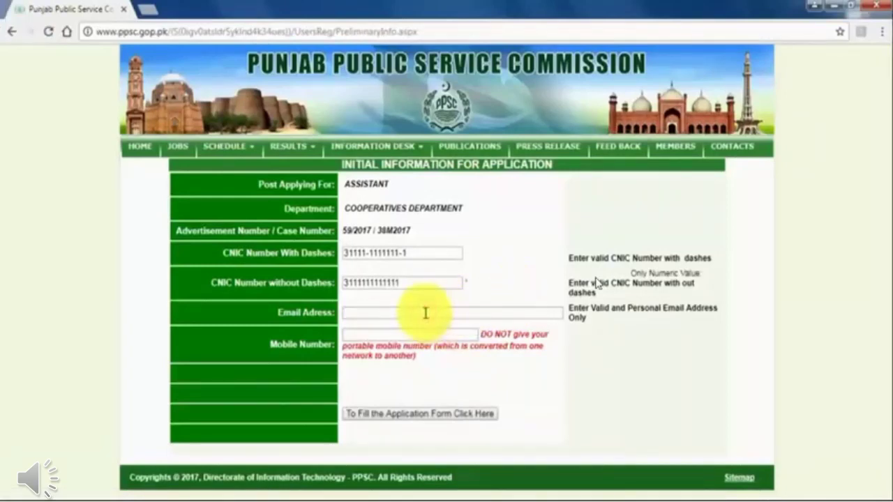
type("test")
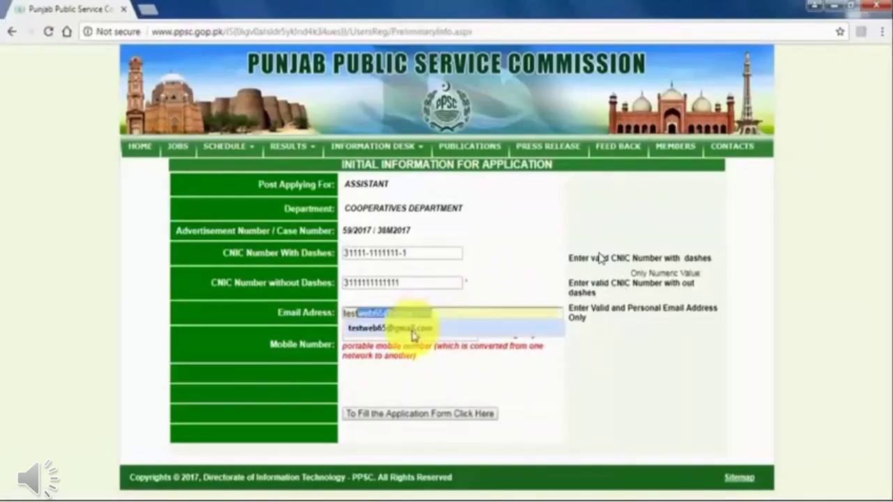
left_click(412, 328)
left_click(392, 331)
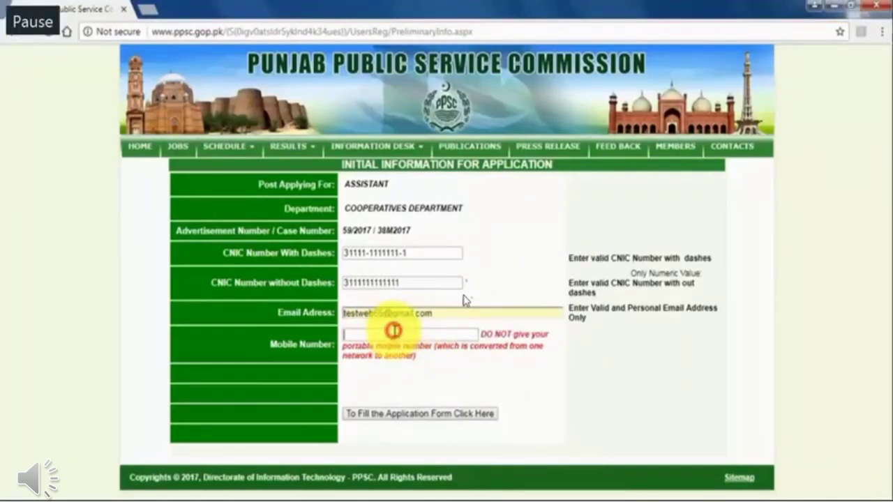
left_click(393, 331)
left_click(394, 348)
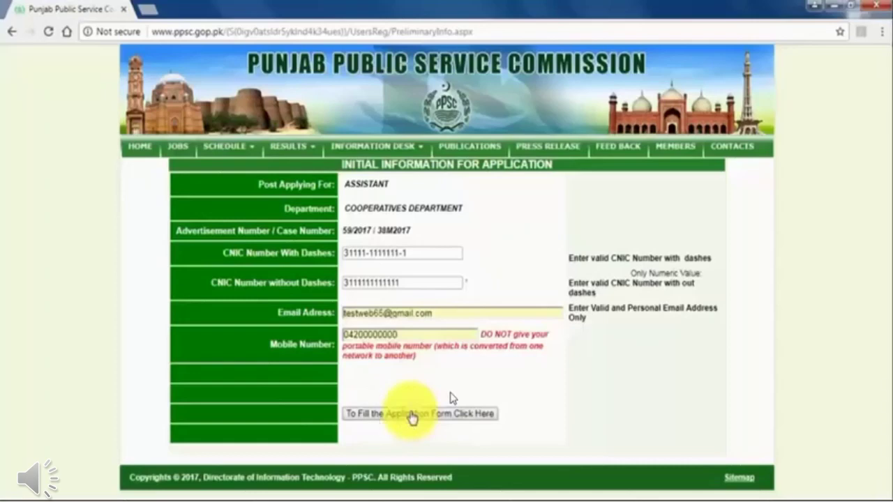
left_click(411, 416)
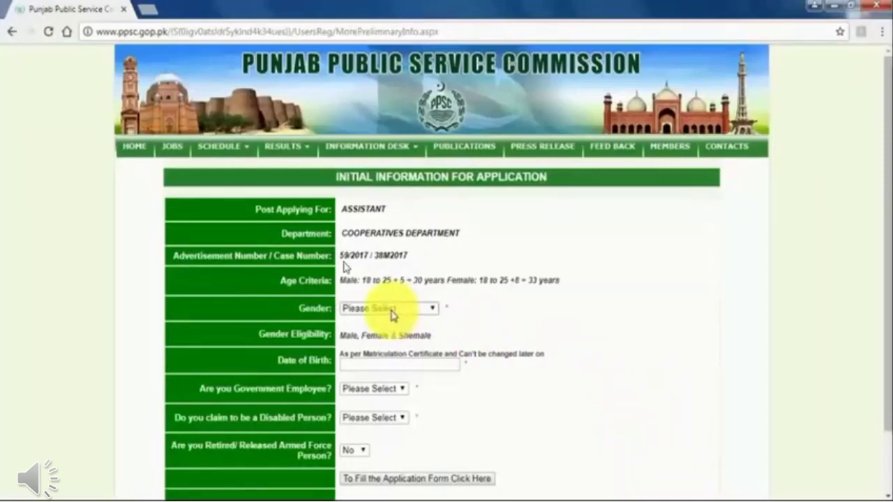
- Set the applicant's gender to Male and enter the date of birth
left_click(391, 309)
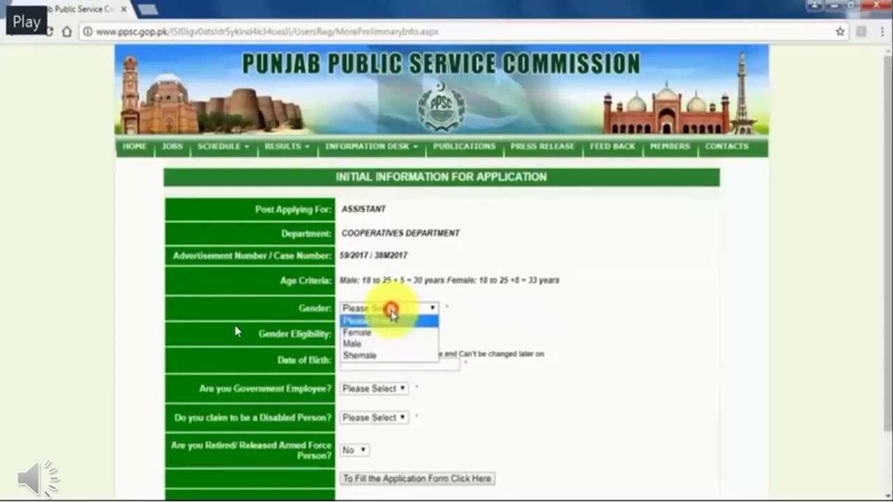
left_click(365, 342)
scroll(545, 346, "down", 1)
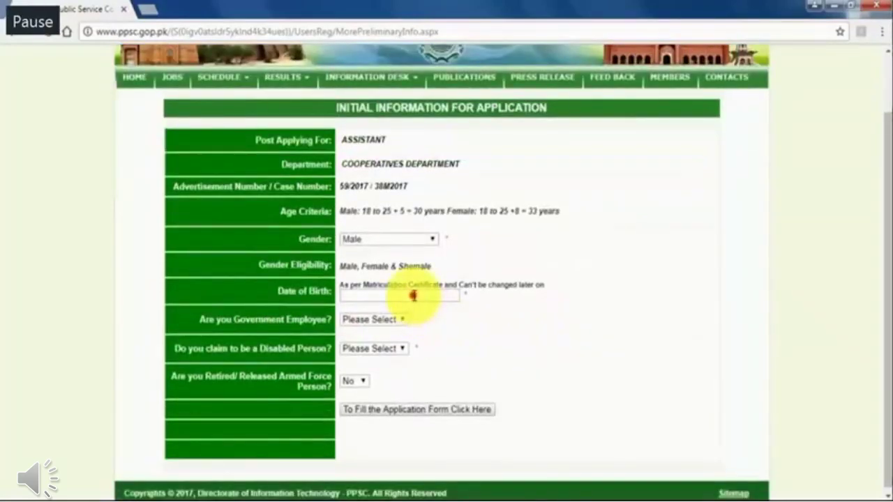
left_click(413, 295)
left_click(385, 304)
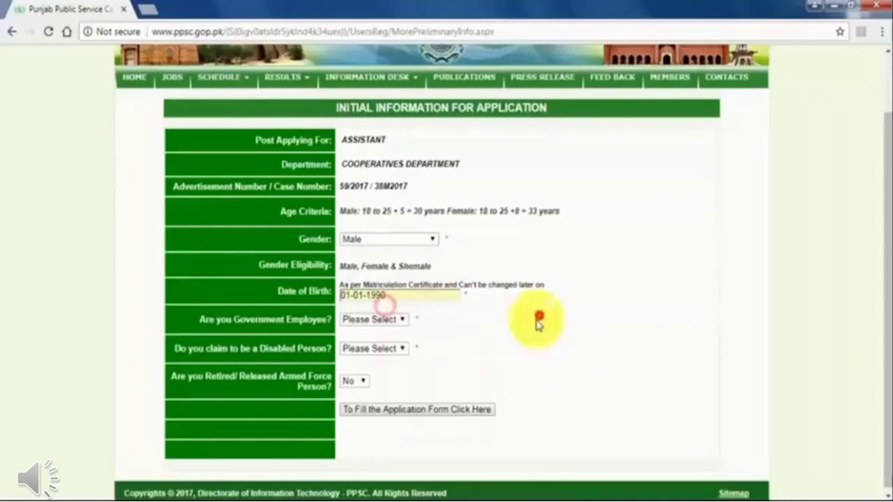
- Answer Yes to the government employee question and check the service type choices
left_click(369, 321)
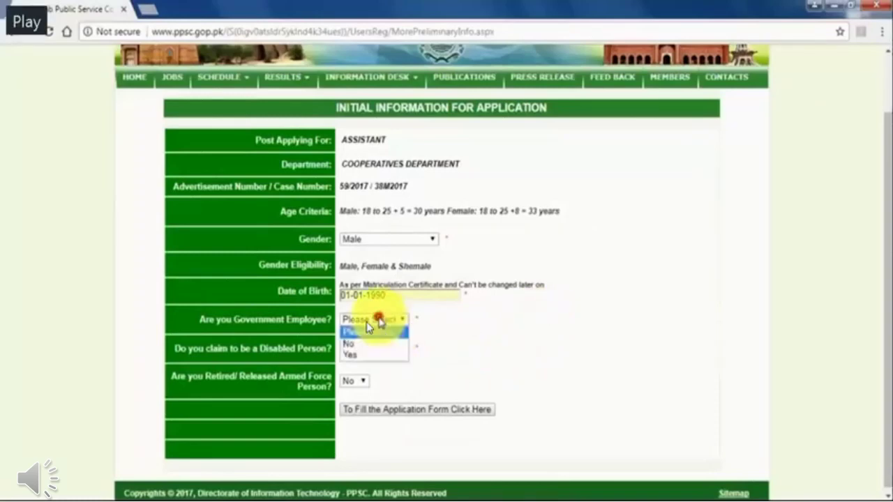
left_click(363, 354)
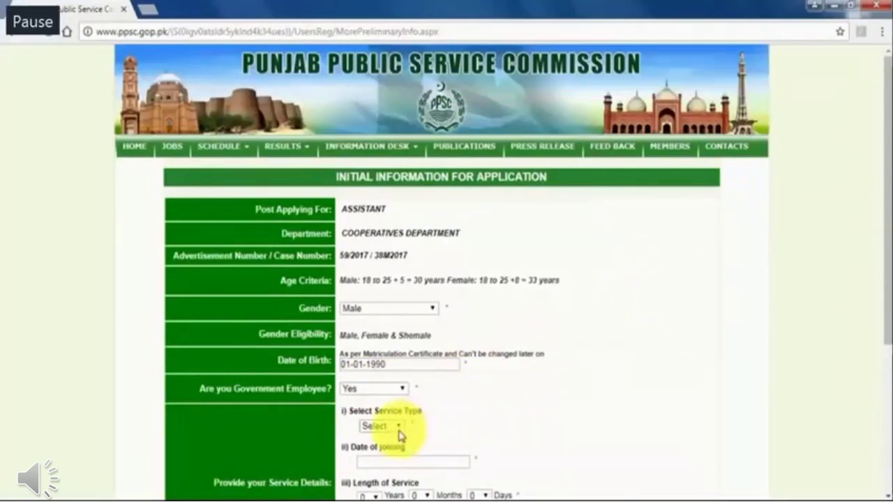
left_click(398, 430)
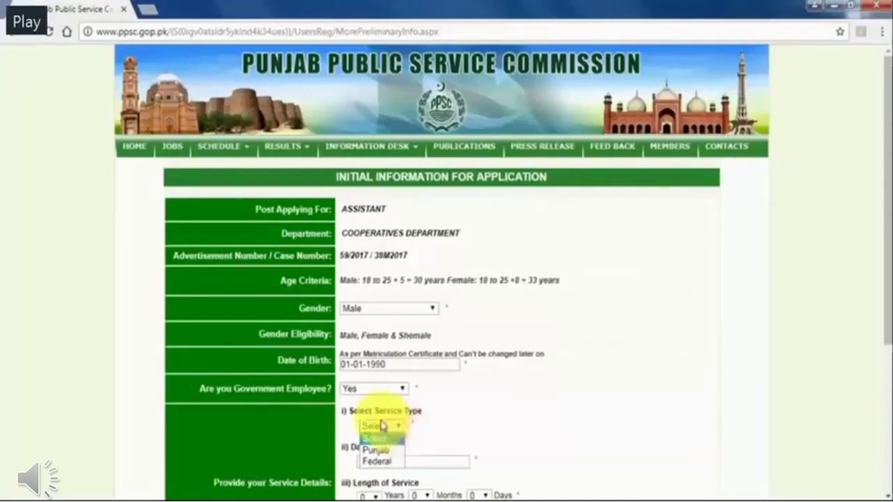
left_click(396, 427)
scroll(457, 419, "down", 3)
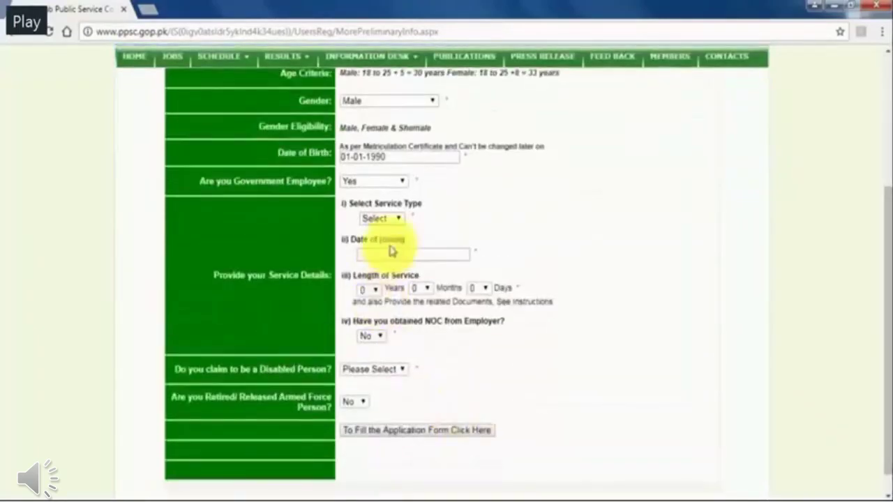
- Examine the date of joining, length of service and employer NOC fields in the service details
left_click_drag(351, 239, 428, 235)
left_click(353, 281)
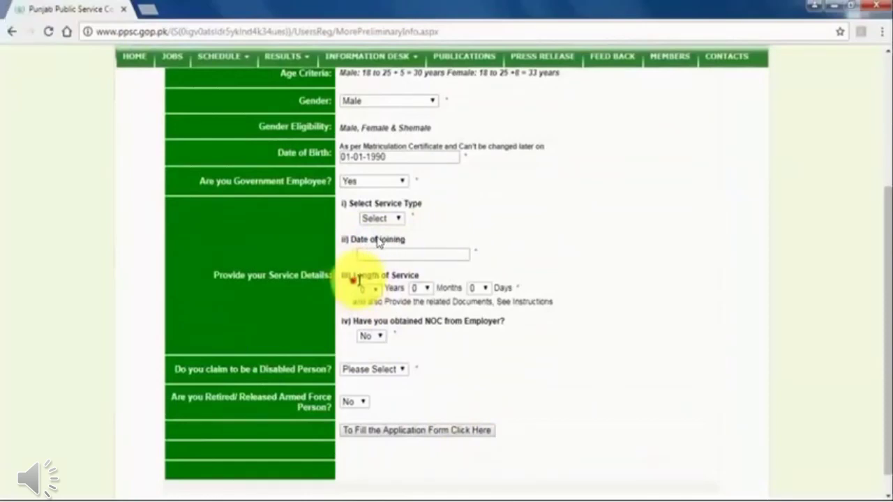
left_click(370, 289)
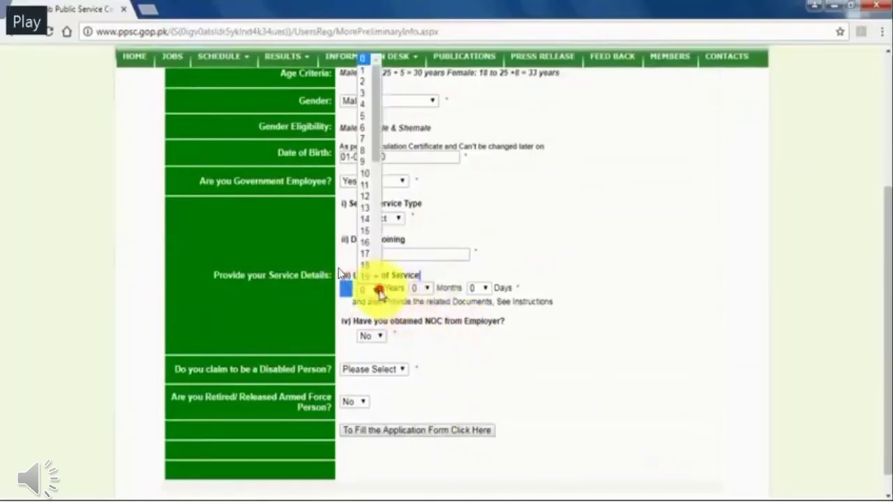
left_click(379, 289)
left_click(420, 288)
left_click(420, 287)
left_click(479, 288)
left_click(478, 288)
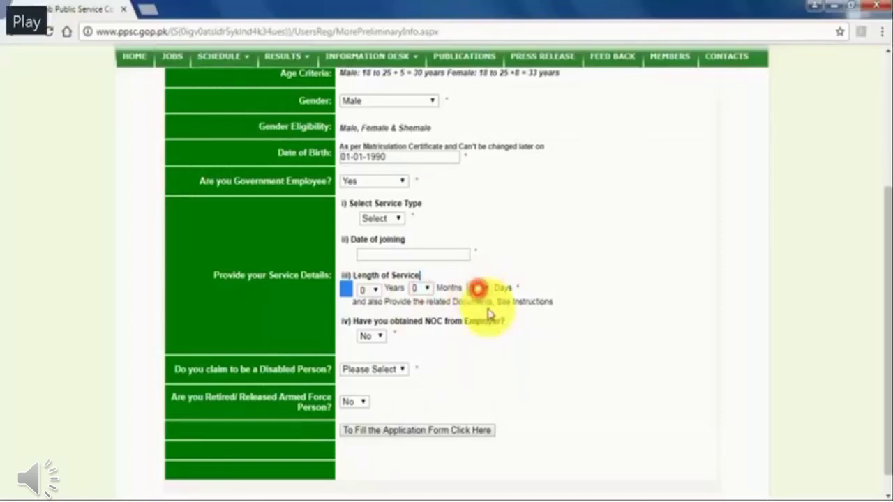
left_click_drag(356, 321, 502, 321)
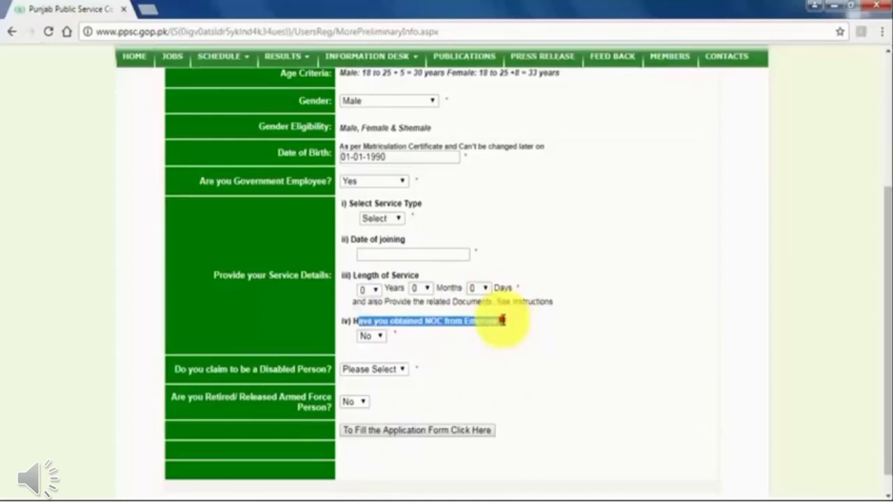
left_click(451, 321)
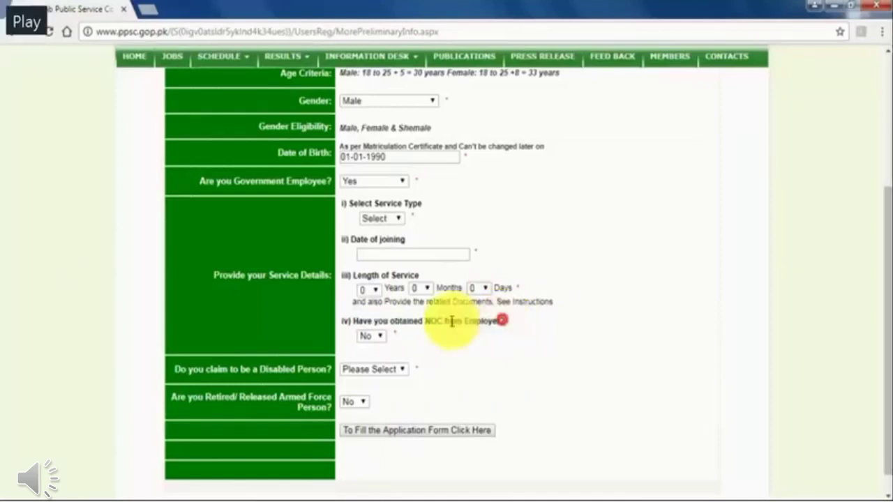
- Set the answer to the government employee question to No
left_click(388, 178)
left_click(370, 205)
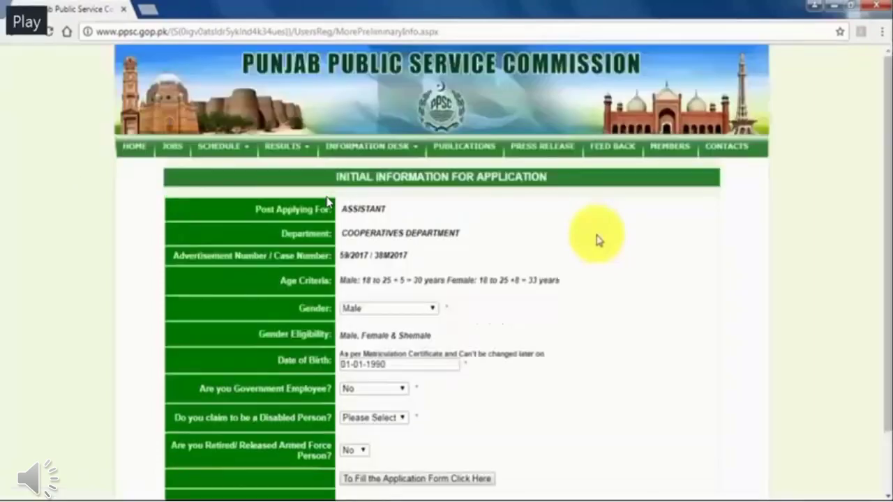
- Answer Yes to the question about claiming to be a disabled person
scroll(383, 367, "down", 1)
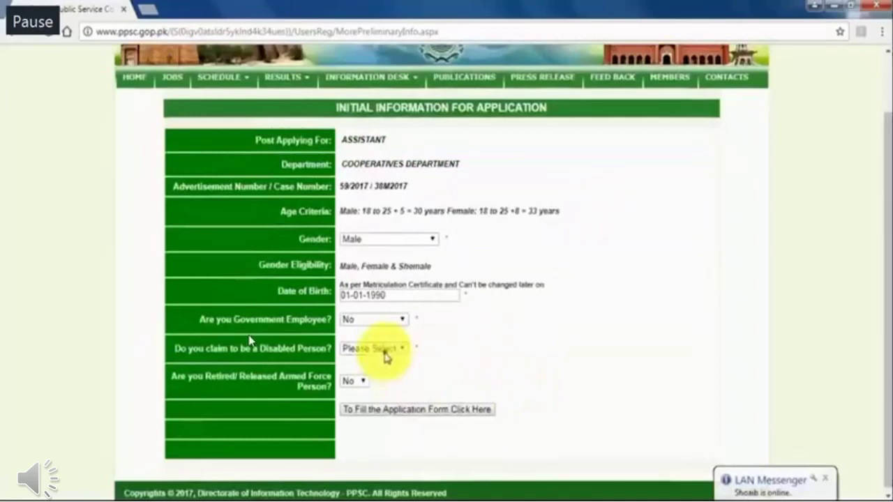
left_click(385, 351)
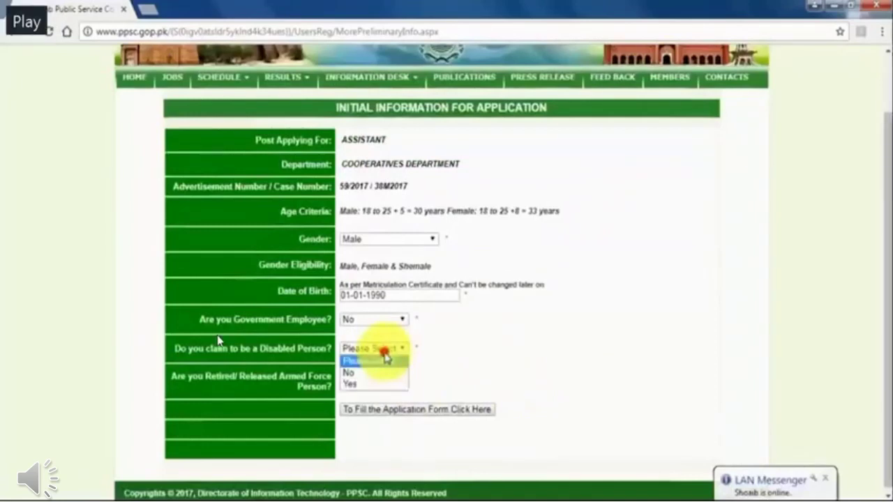
left_click(352, 384)
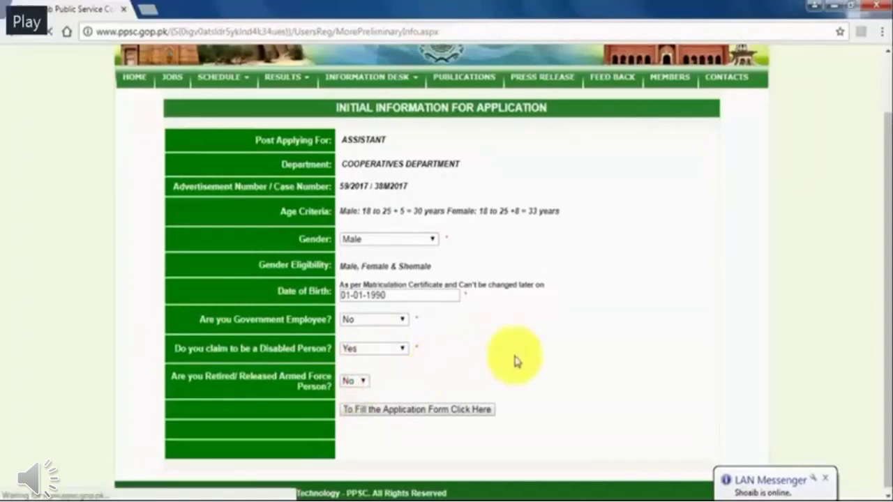
- Examine the disability certificate reference number, issue date, disability type and blind examination fields in the disability details
scroll(488, 363, "down", 2)
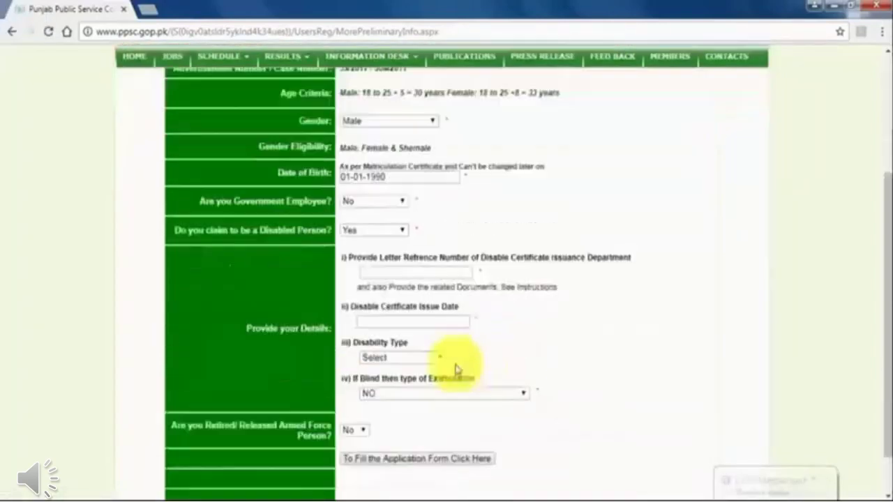
left_click_drag(341, 257, 594, 284)
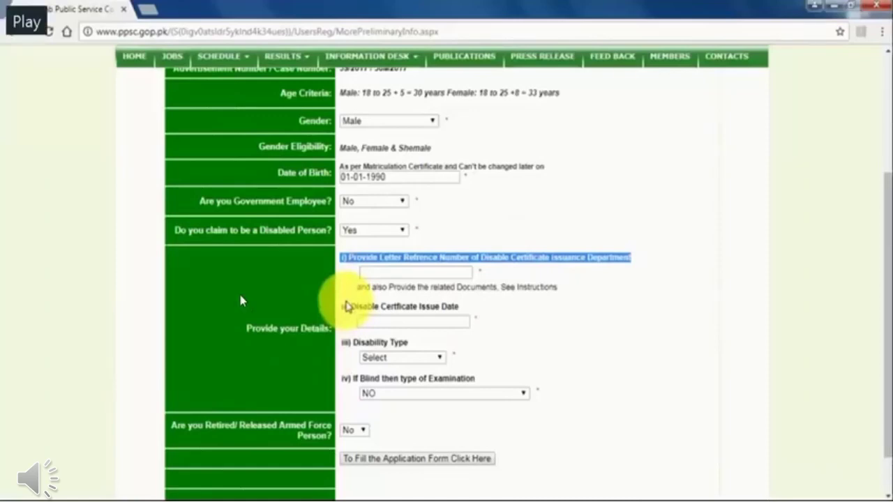
left_click_drag(345, 306, 486, 309)
left_click_drag(345, 342, 447, 342)
left_click_drag(350, 378, 544, 371)
left_click(559, 357)
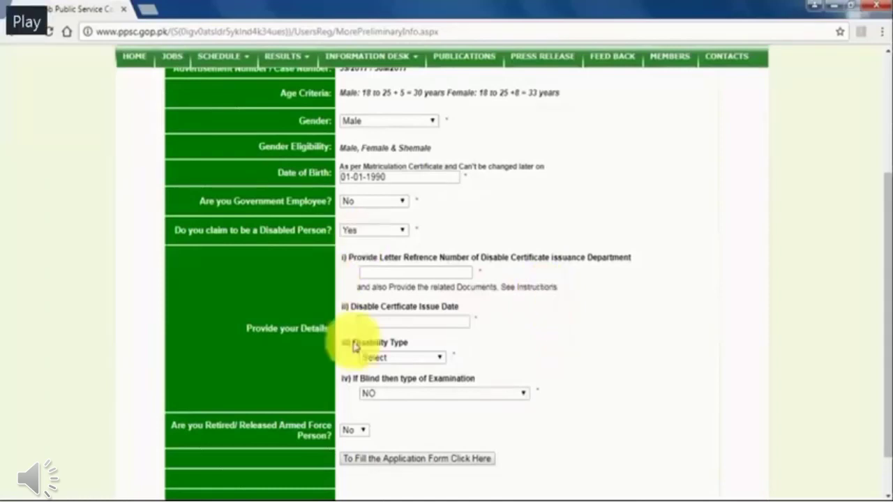
left_click(415, 359)
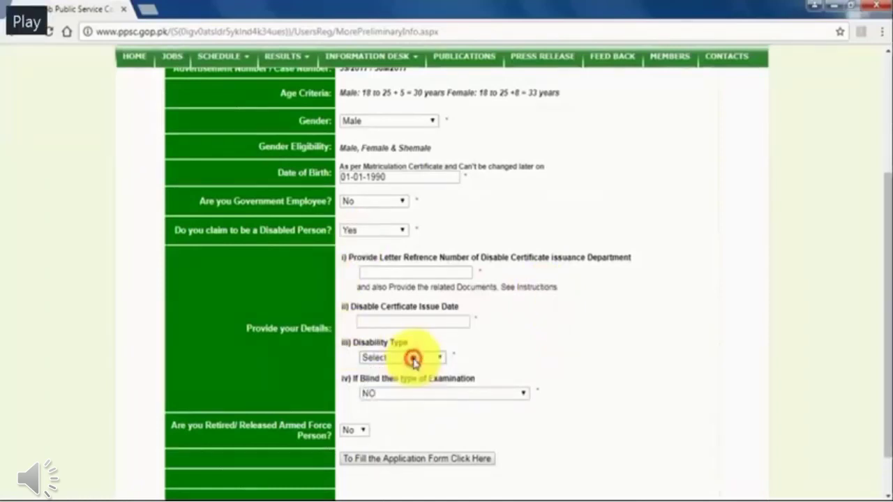
- Set the answer to the disabled person question to No
left_click(365, 229)
left_click(369, 257)
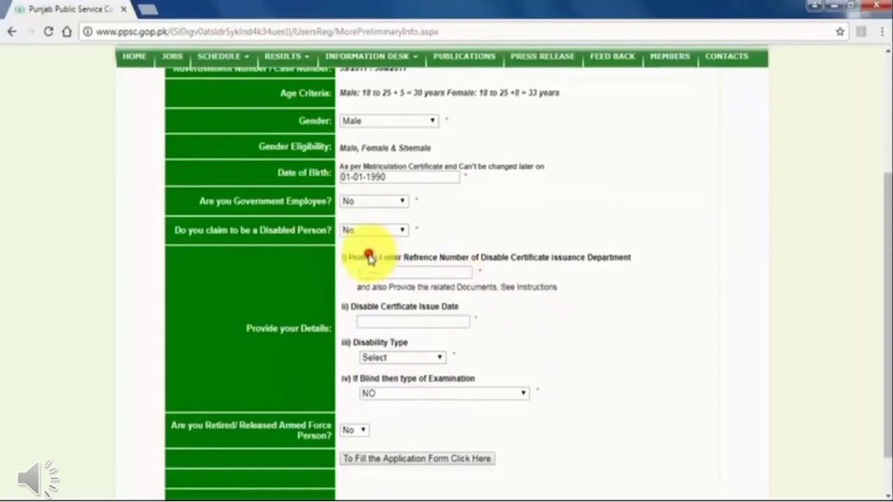
- Check the service length choices under a Yes answer to the retired armed force question, and return the answer to No
left_click(357, 387)
left_click(356, 386)
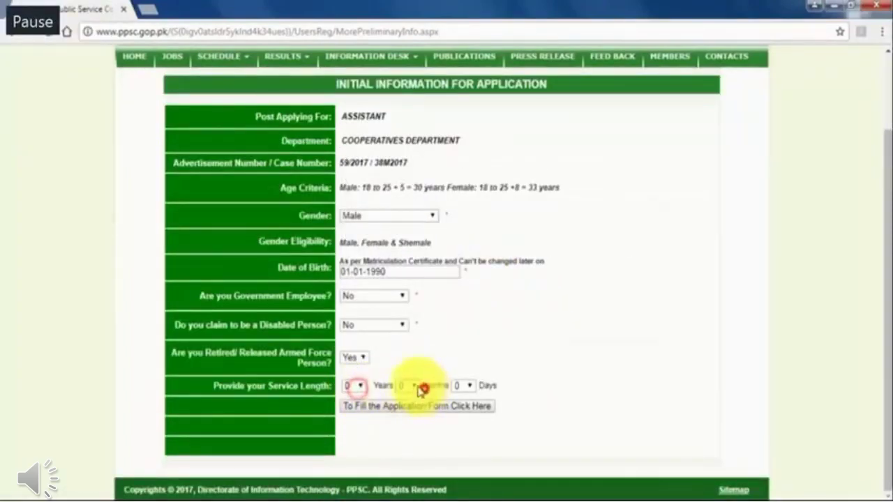
left_click(474, 406)
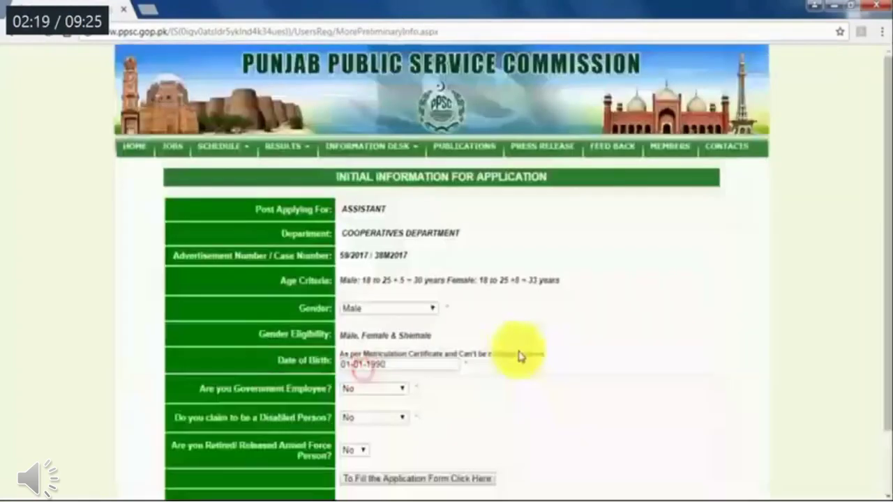
- Submit the initial information and proceed to fill in the application form
scroll(523, 349, "down", 2)
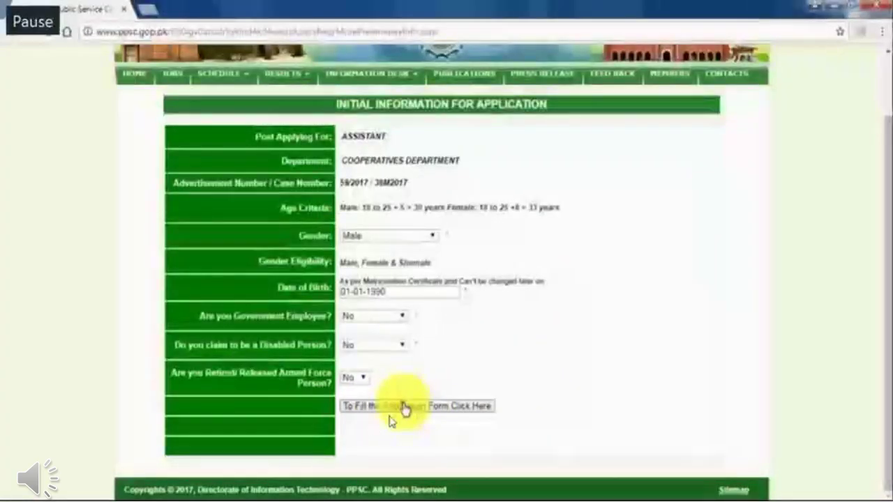
left_click(404, 407)
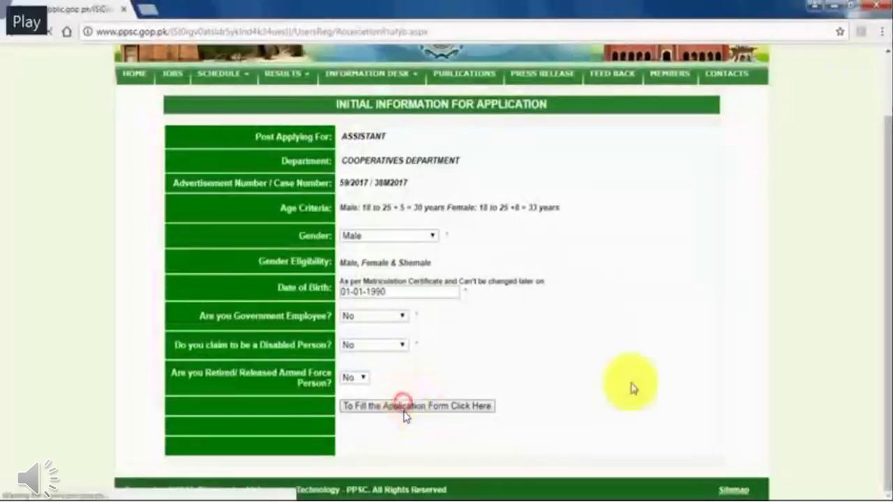
- Check the passport-size picture requirements and upload ppscLogo2.jpg from the Desktop as the applicant's picture
scroll(534, 338, "down", 1)
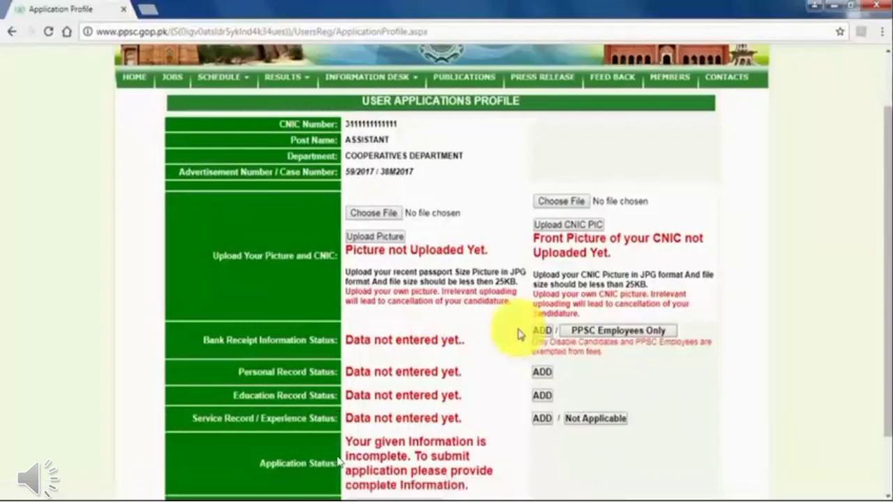
left_click_drag(347, 271, 518, 283)
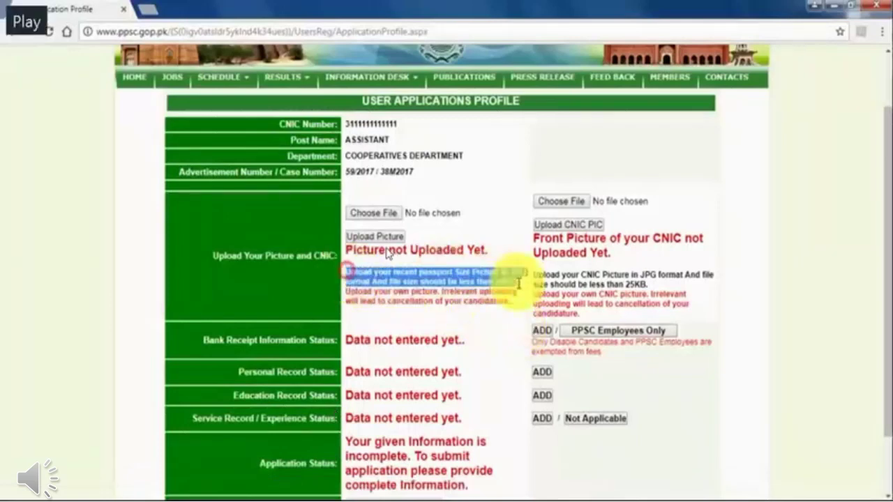
left_click(515, 283)
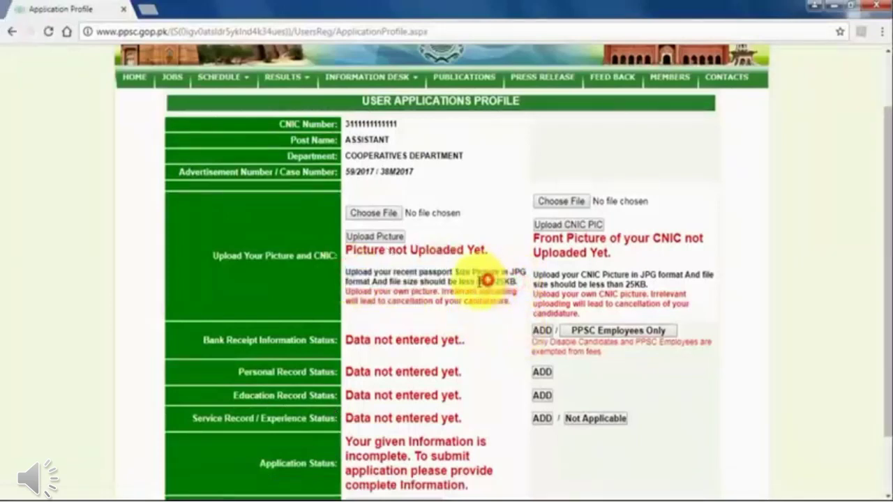
left_click(373, 209)
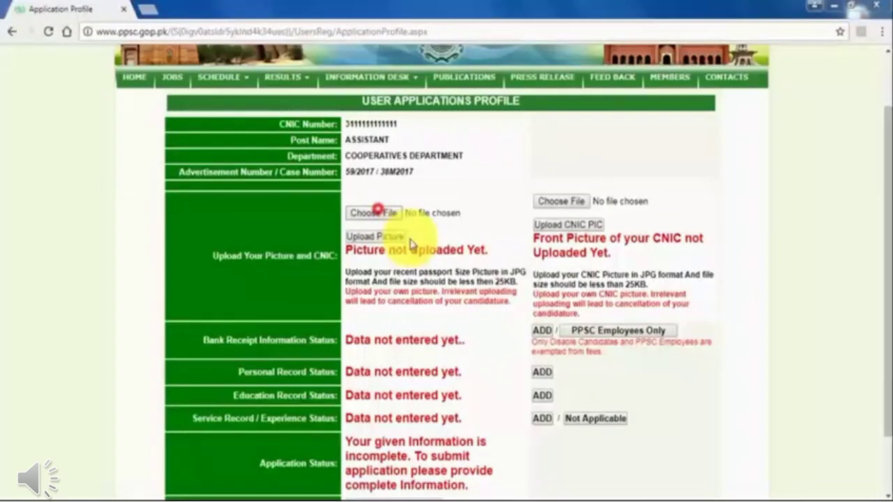
left_click(374, 212)
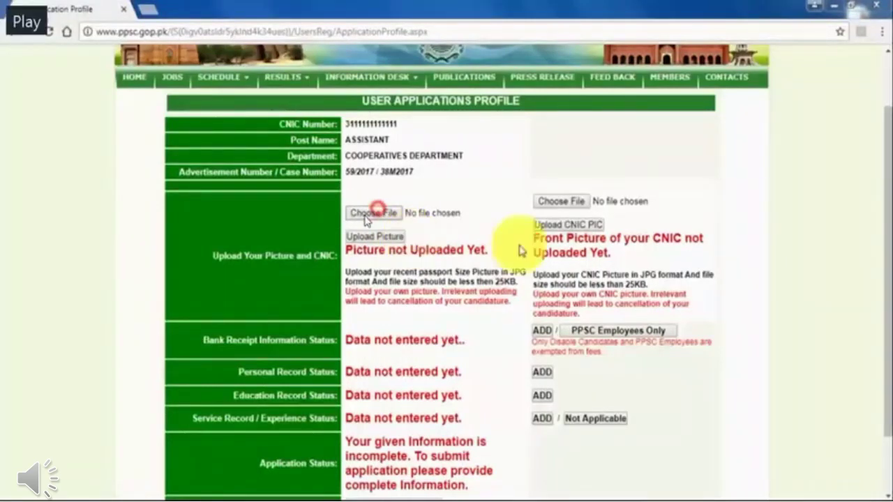
scroll(279, 209, "down", 1)
left_click(221, 269)
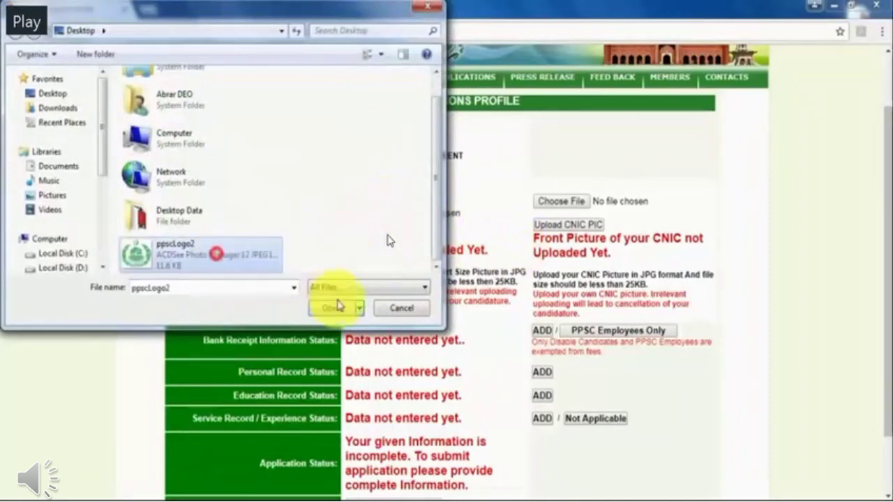
left_click(333, 307)
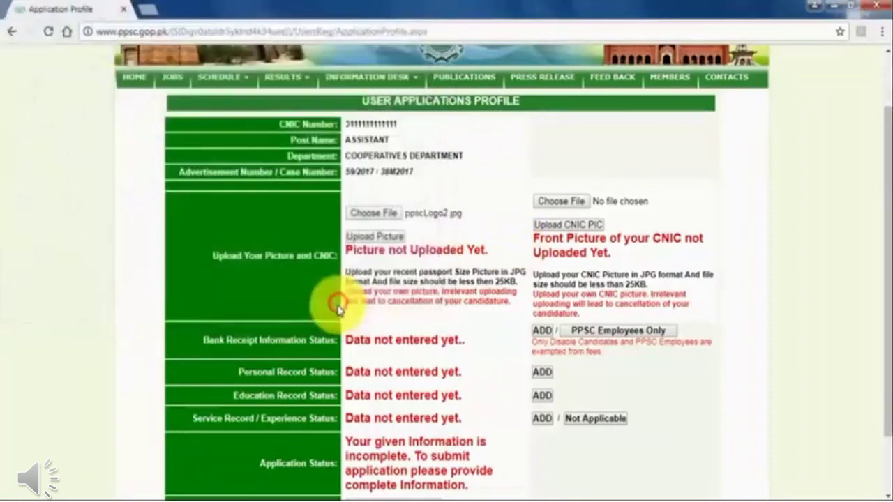
left_click(373, 236)
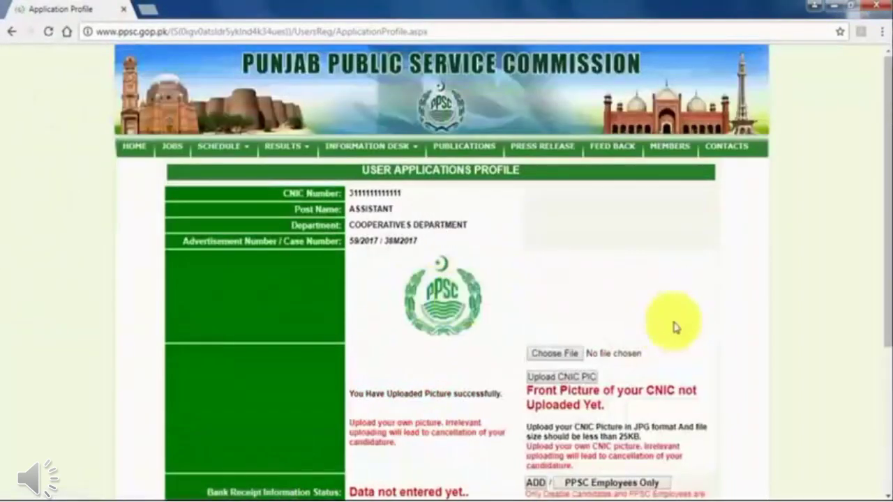
- Upload ppscLogo2.jpg from the Desktop as the front picture of the applicant's CNIC
left_click(575, 351)
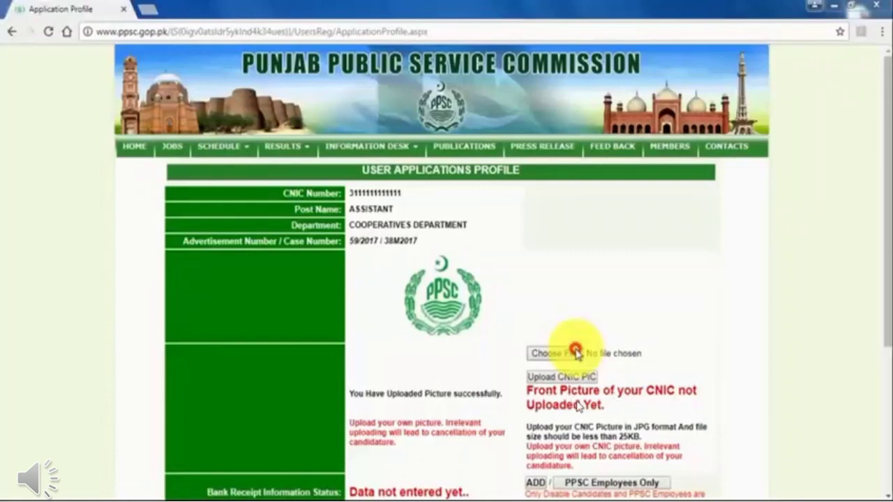
key("Up")
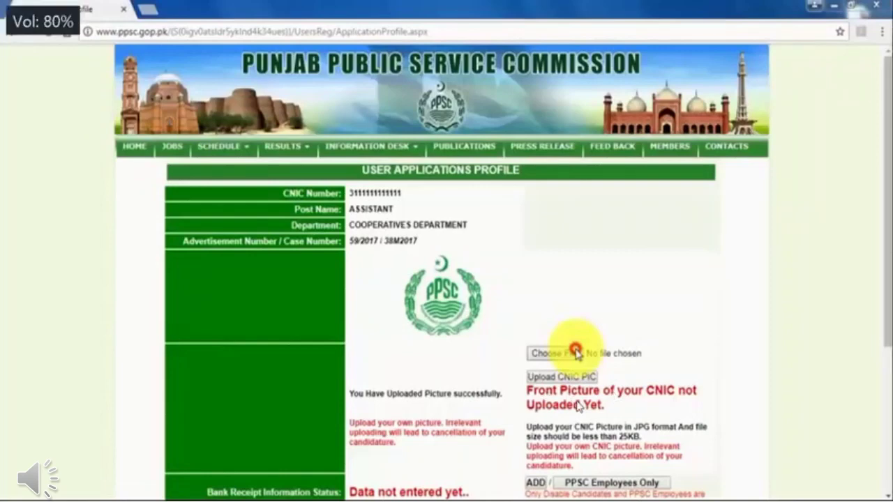
left_click(560, 355)
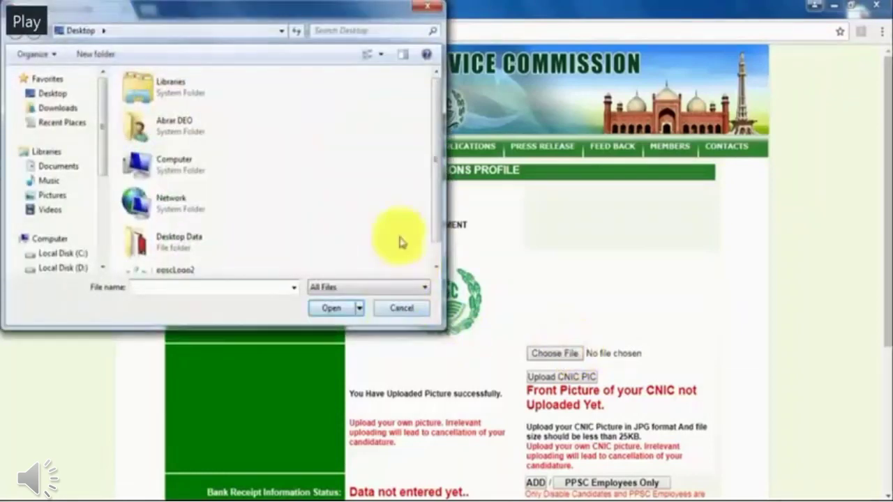
scroll(279, 251, "down", 1)
left_click(195, 251)
left_click(333, 307)
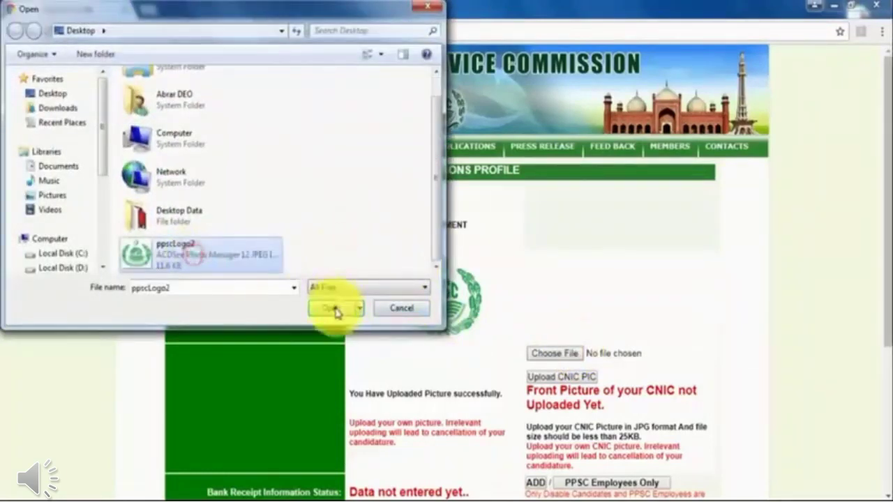
left_click(562, 377)
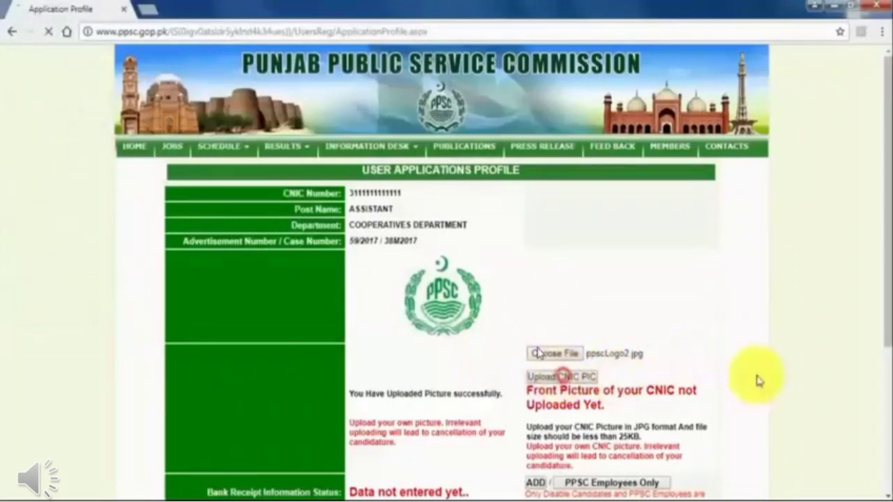